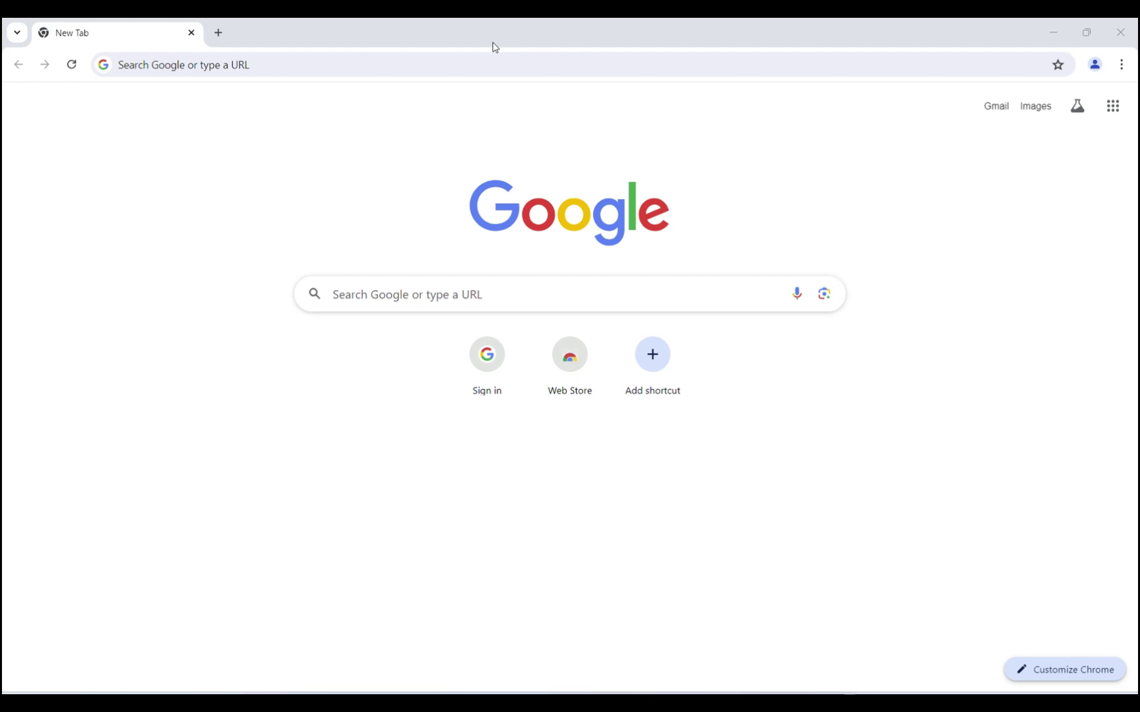
# Step: Search Google for 'R download' from the Chrome address bar
pyautogui.click(192, 62)
pyautogui.write('R down')
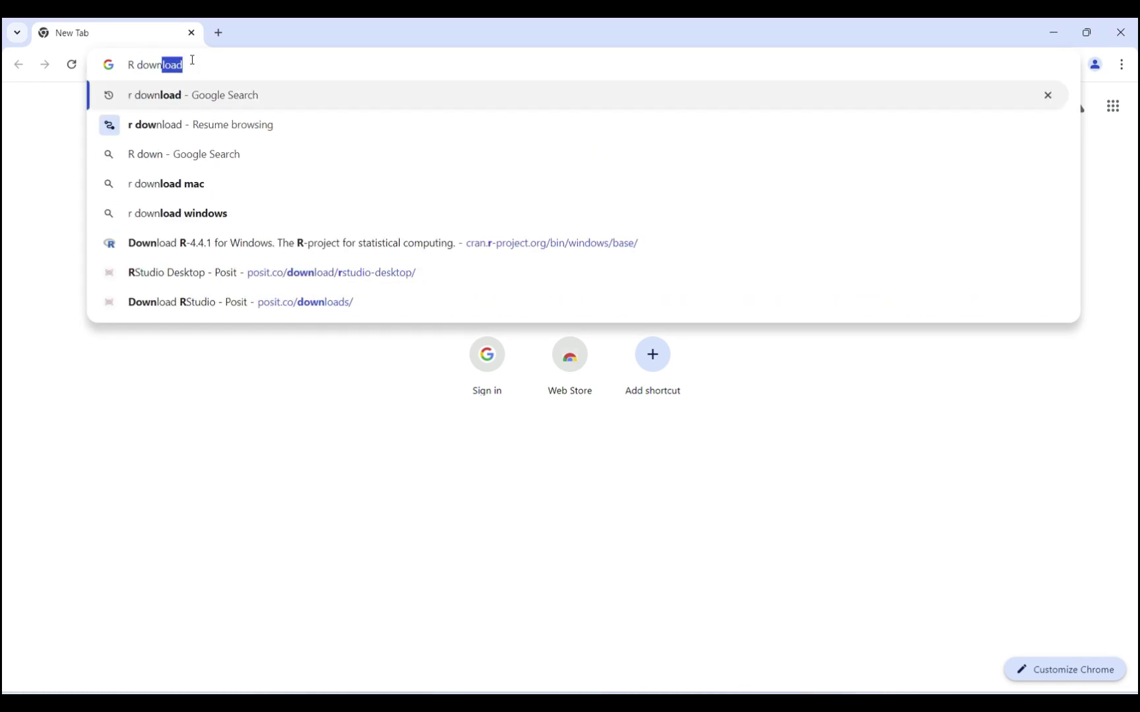
pyautogui.write('load')
pyautogui.press('Return')
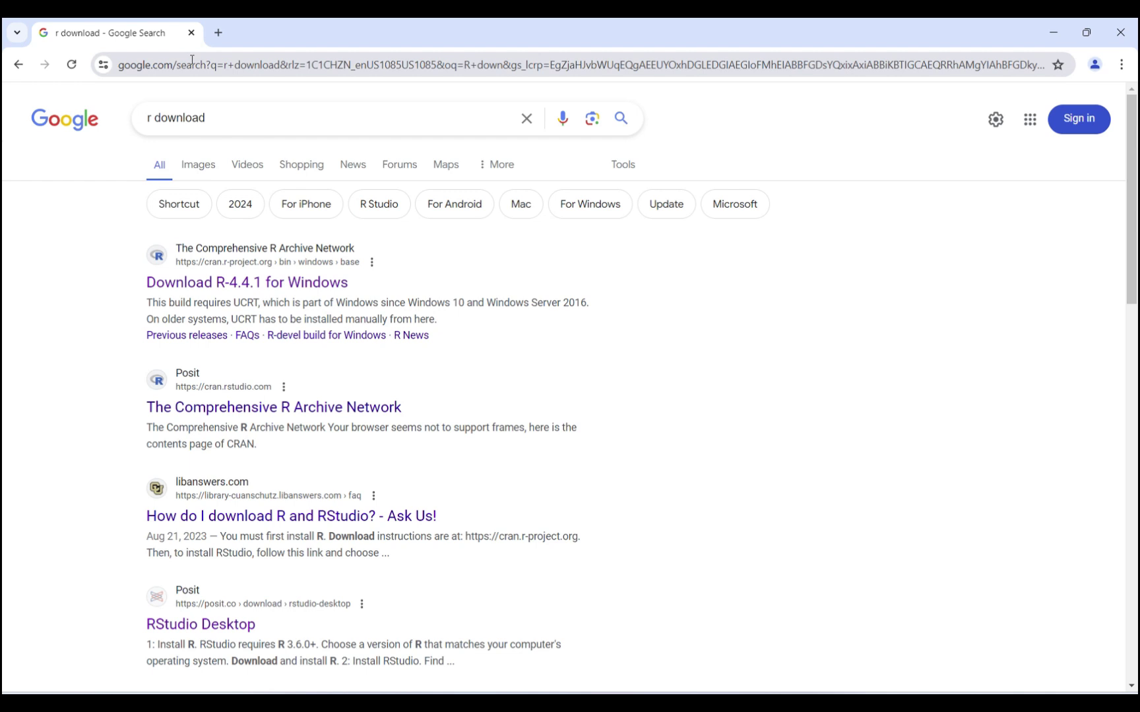
# Step: Download the R-4.4.1 Windows installer (R-4.4.1-win.exe) from CRAN and confirm it finished
pyautogui.click(174, 283)
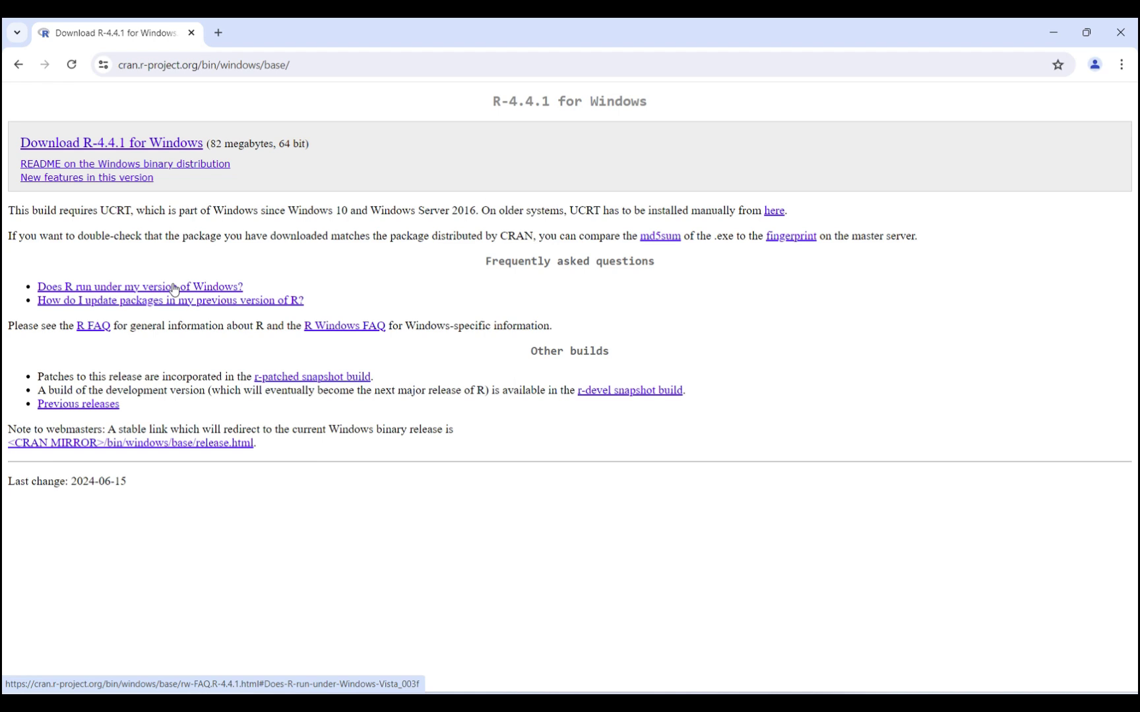
pyautogui.click(163, 145)
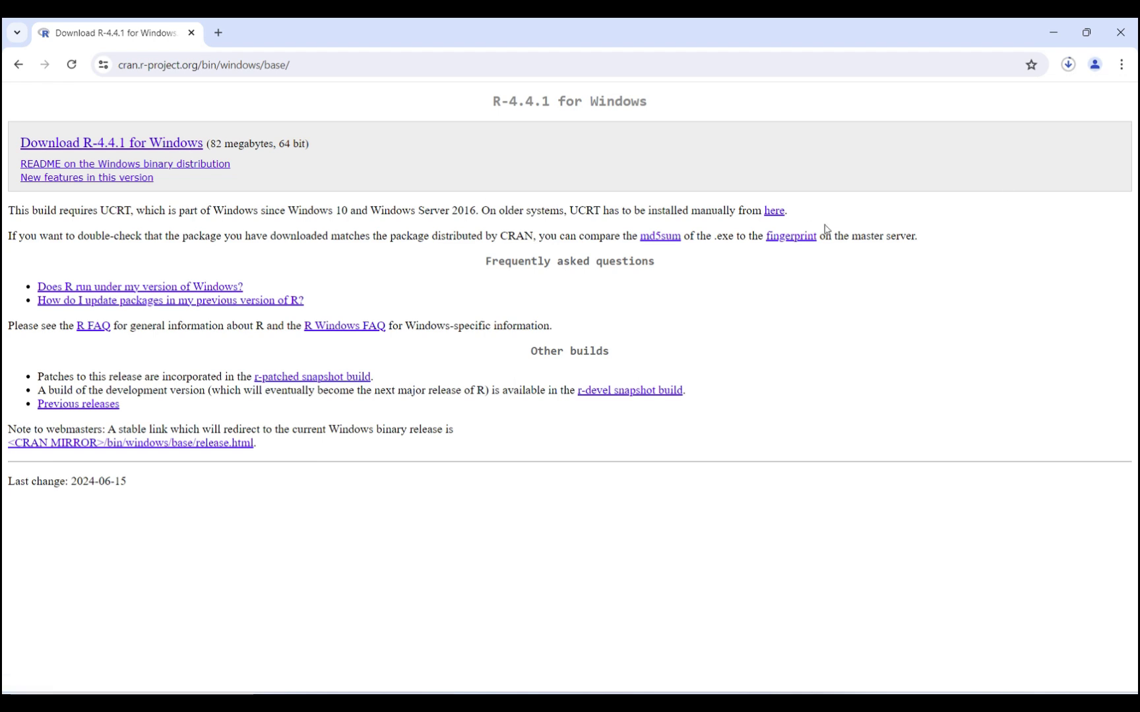
pyautogui.click(1068, 66)
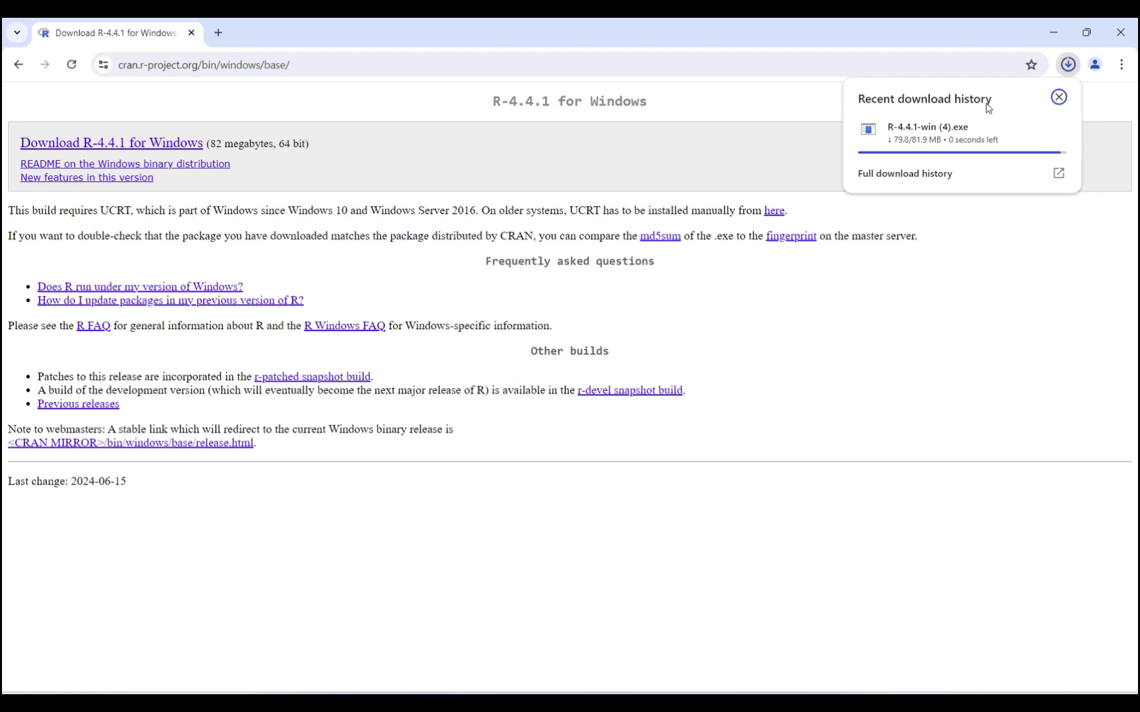
# Step: Run the downloaded R-4.4.1-win.exe and choose English as the setup language
pyautogui.click(960, 142)
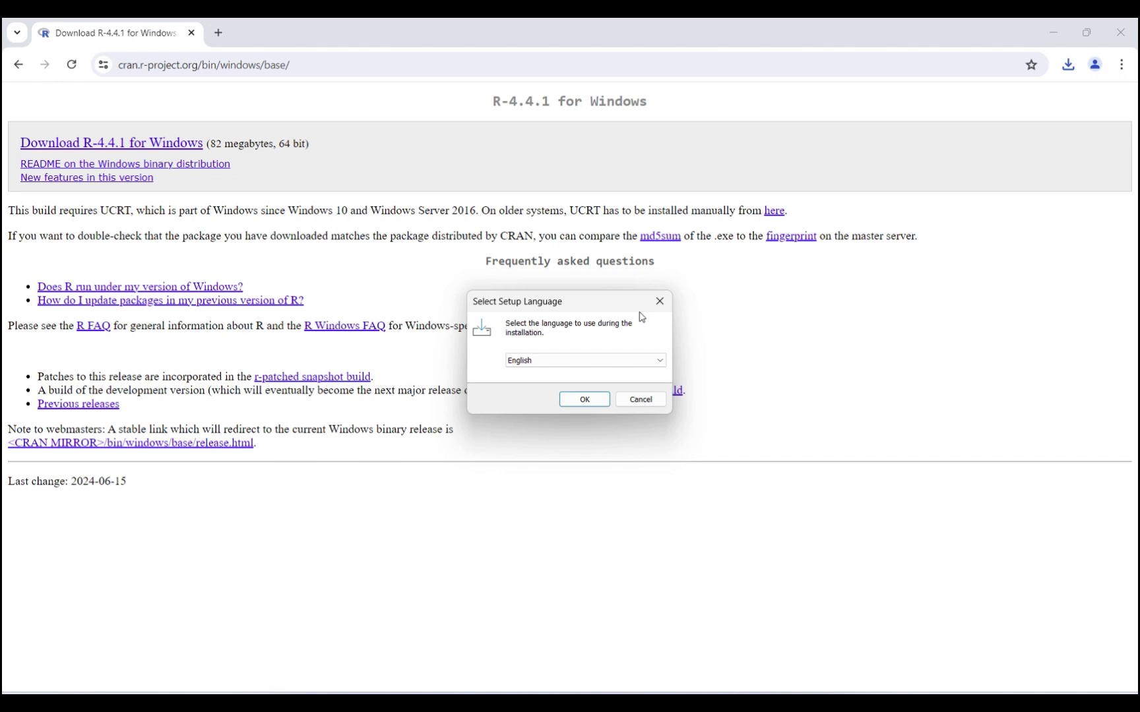
pyautogui.click(579, 402)
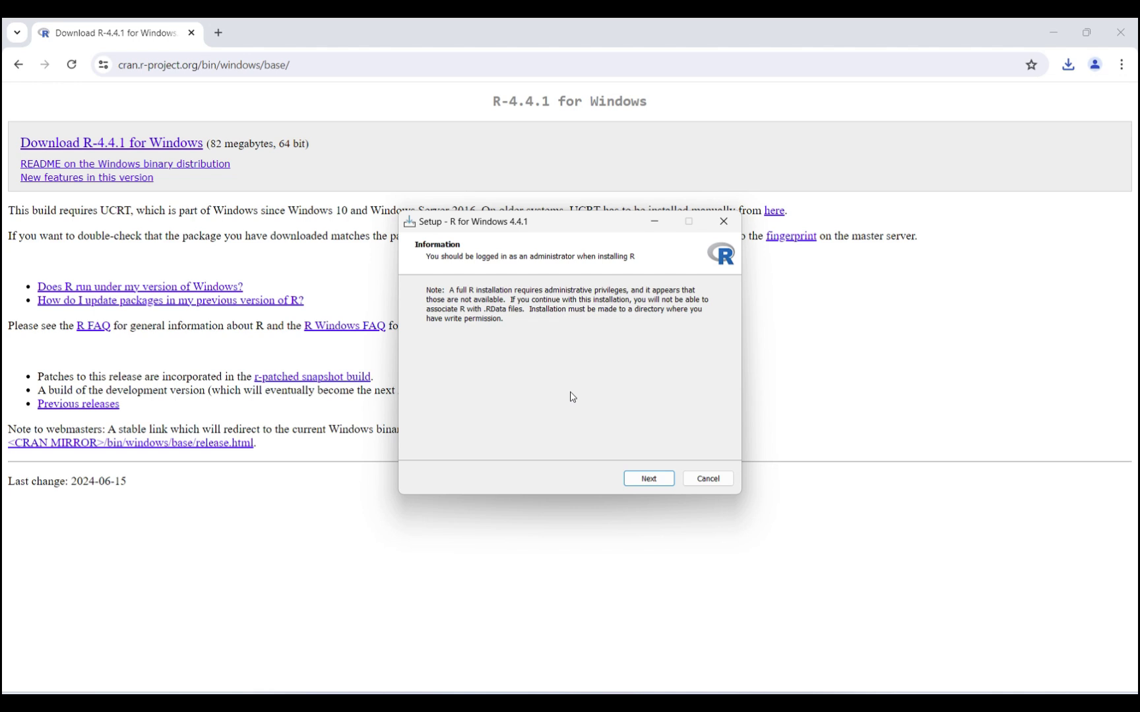
# Step: Continue past the administrator notice and the GNU license information
pyautogui.click(637, 480)
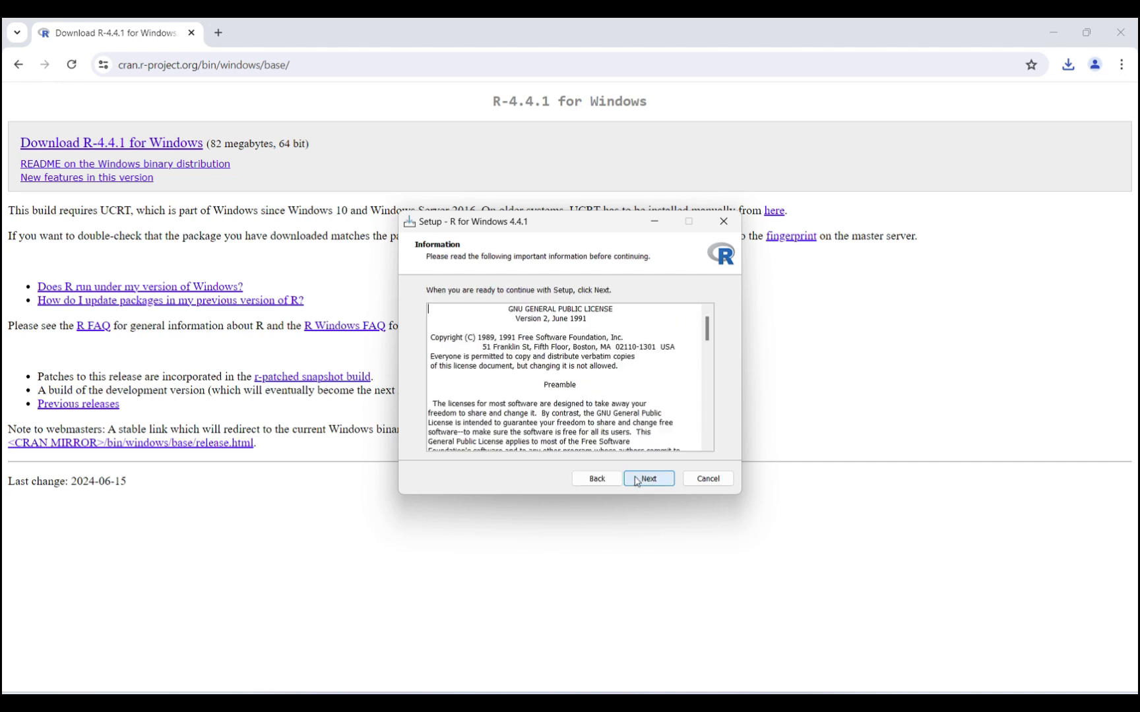
pyautogui.scroll(-1, 622, 381)
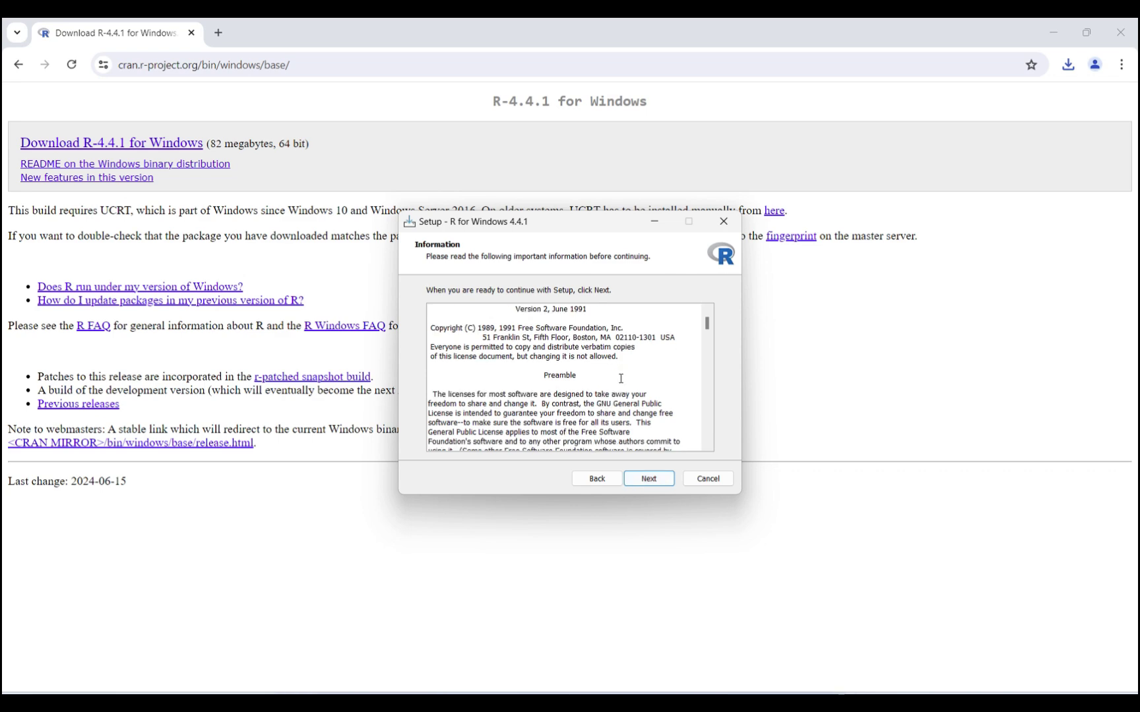
pyautogui.scroll(-3, 622, 381)
pyautogui.scroll(-3, 622, 381)
pyautogui.scroll(-3, 621, 380)
pyautogui.scroll(-3, 621, 381)
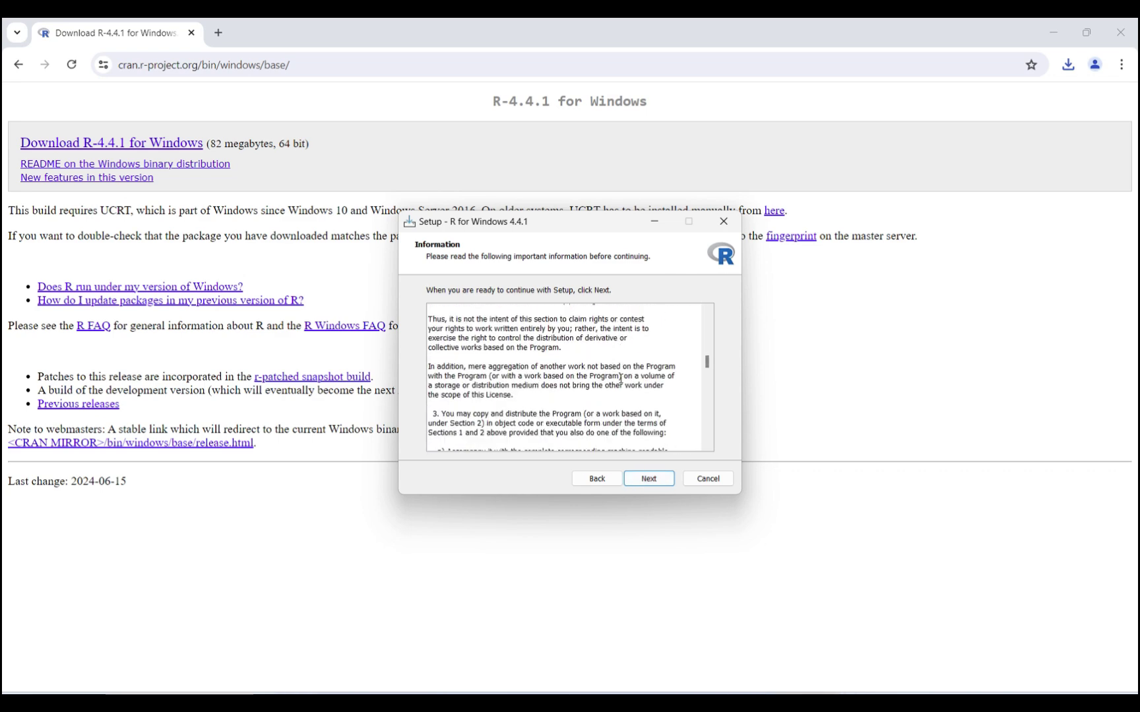
pyautogui.scroll(-3, 621, 382)
pyautogui.scroll(-3, 622, 380)
pyautogui.scroll(-3, 621, 382)
pyautogui.scroll(-3, 622, 381)
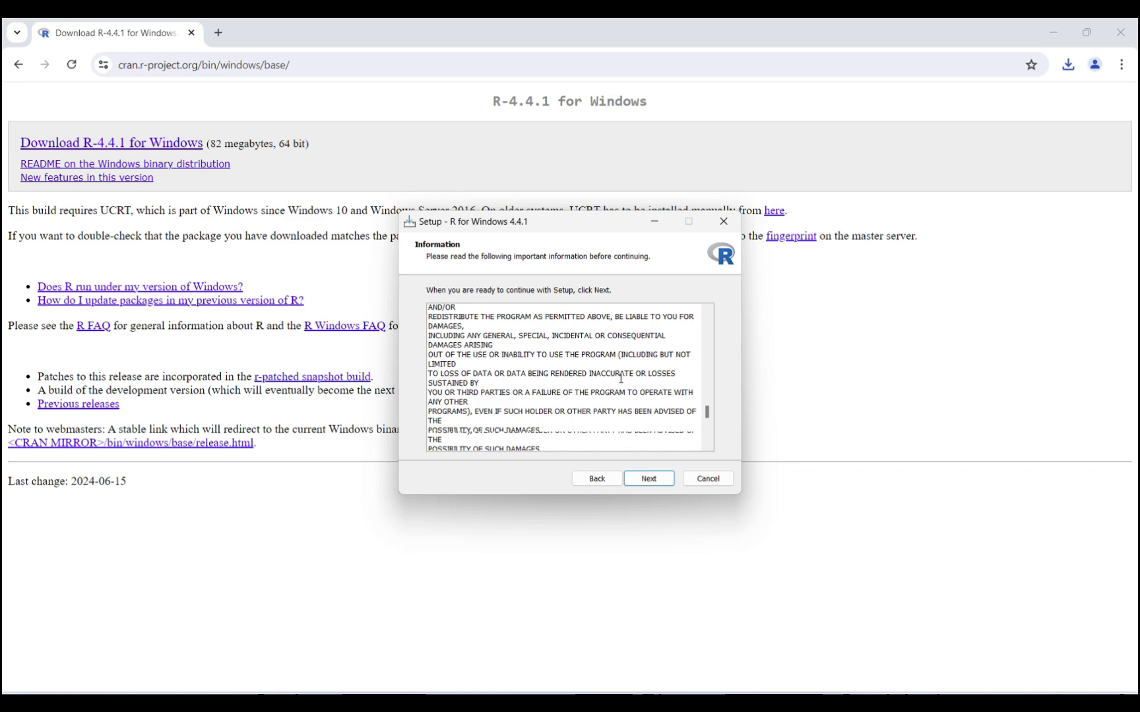
pyautogui.scroll(-3, 621, 382)
pyautogui.scroll(-3, 621, 381)
pyautogui.scroll(-2, 622, 378)
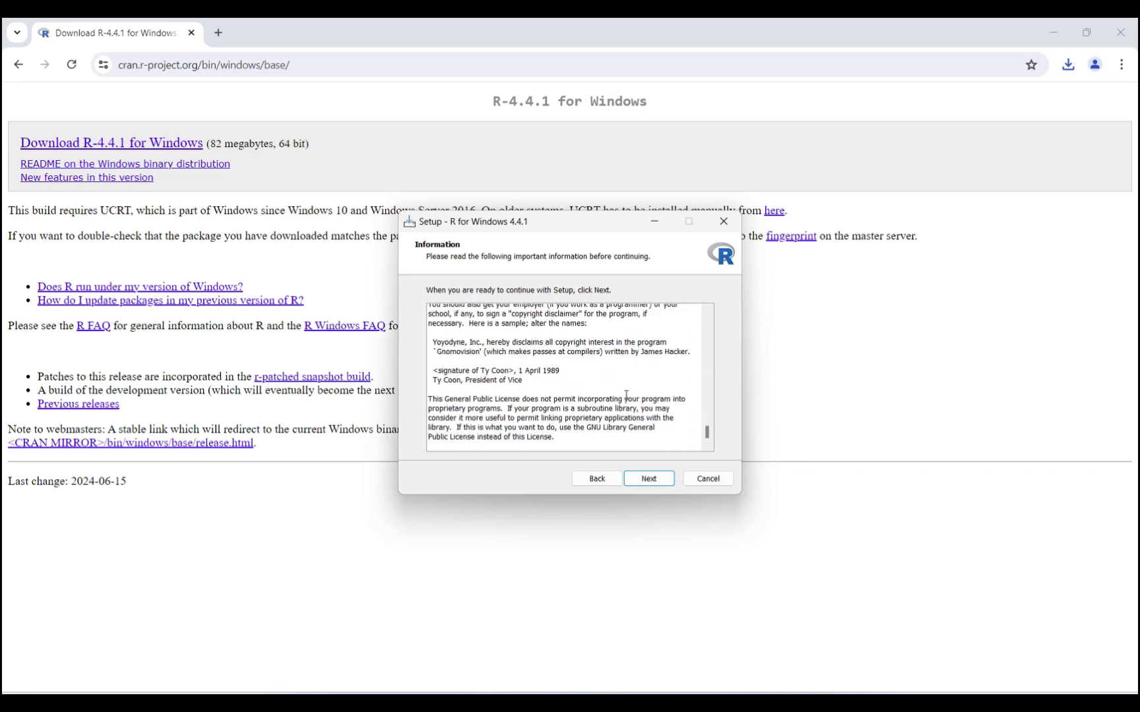
pyautogui.click(646, 482)
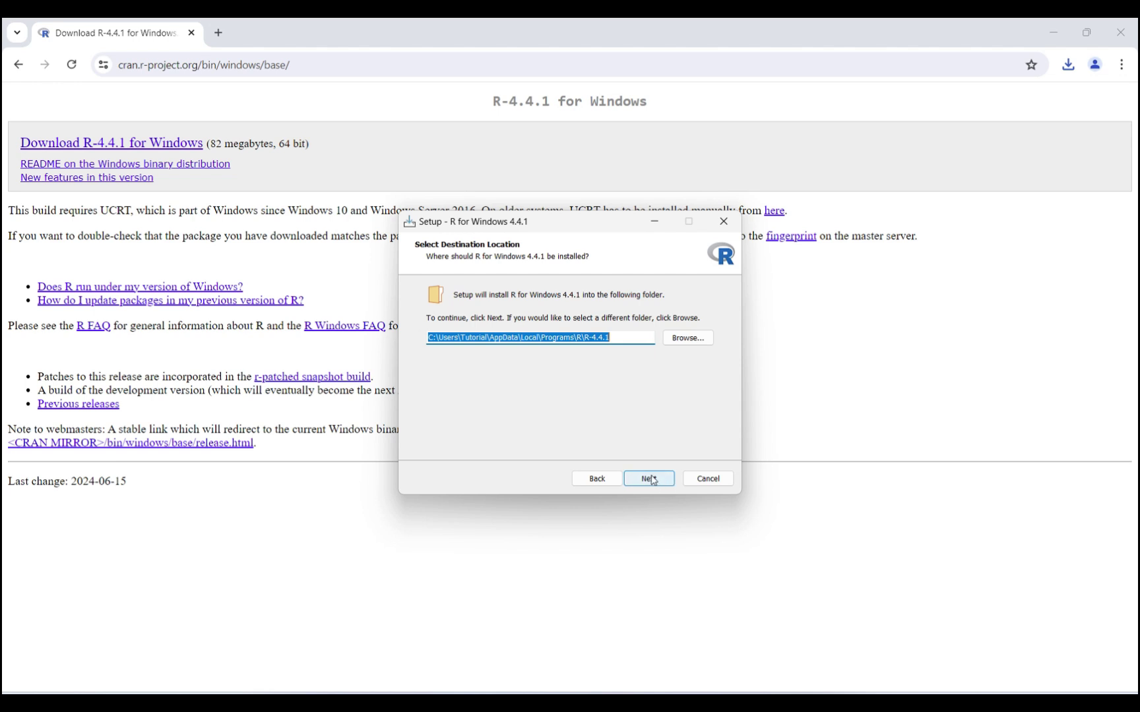
# Step: Accept the default R-4.4.1 folder despite it existing, and keep all components
pyautogui.click(653, 481)
pyautogui.click(622, 435)
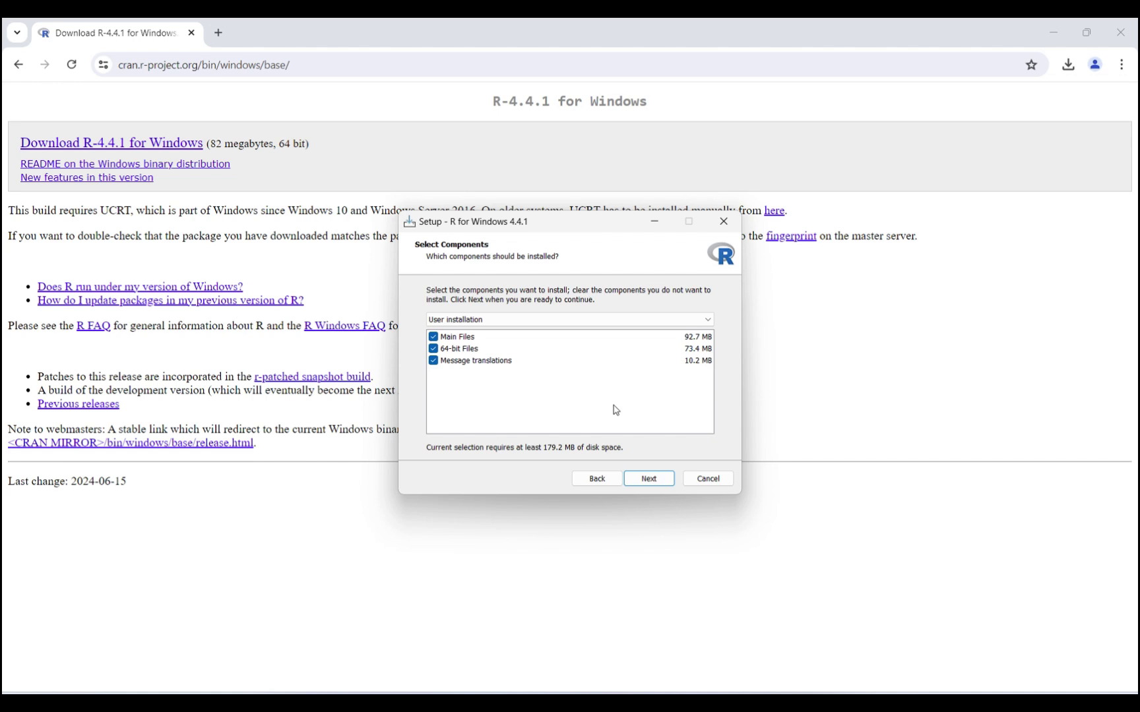
pyautogui.click(647, 476)
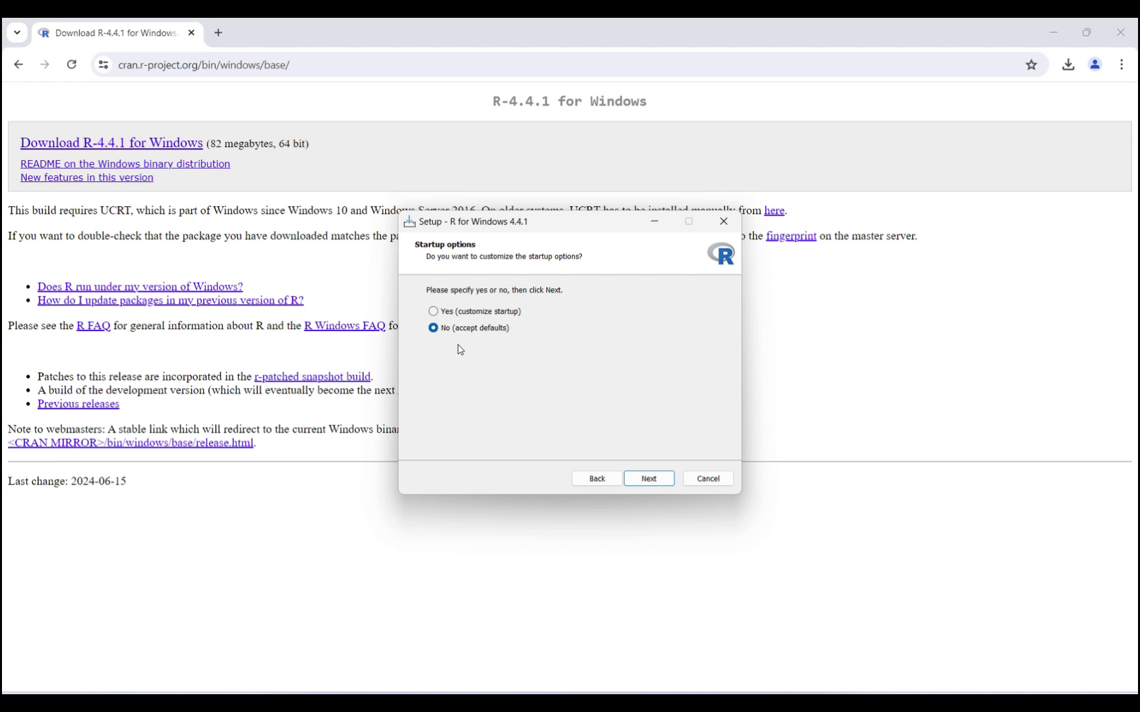
# Step: Keep startup options at No and the default additional tasks, then install R 4.4.1
pyautogui.click(648, 480)
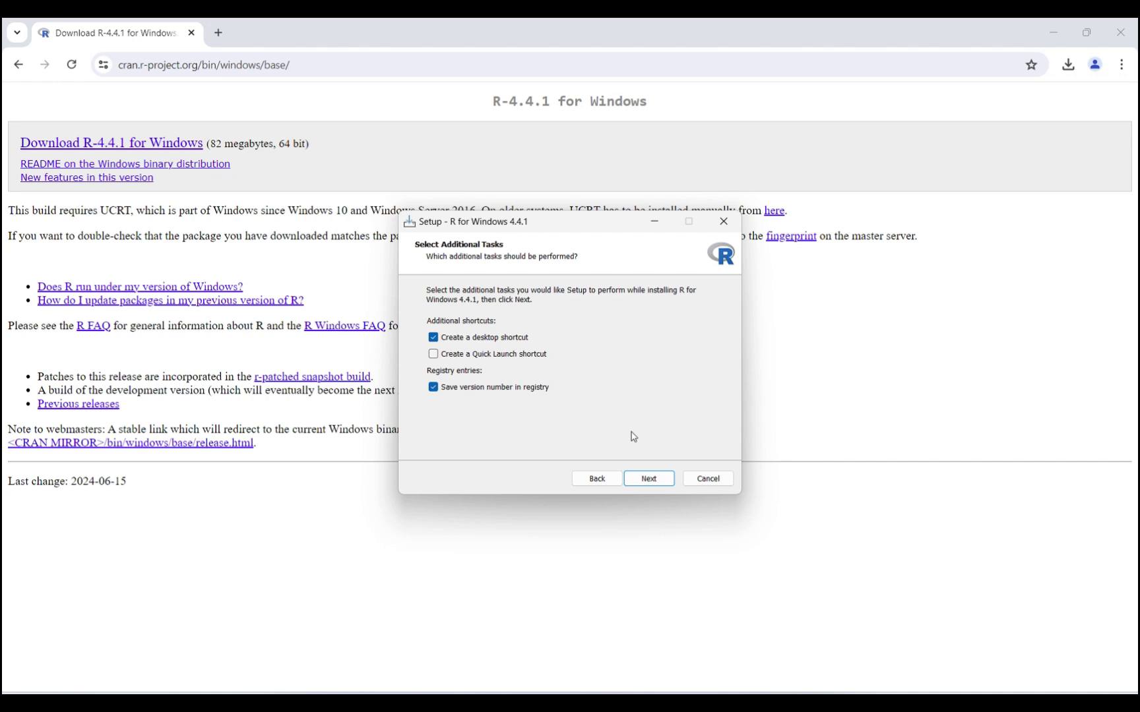
pyautogui.click(642, 477)
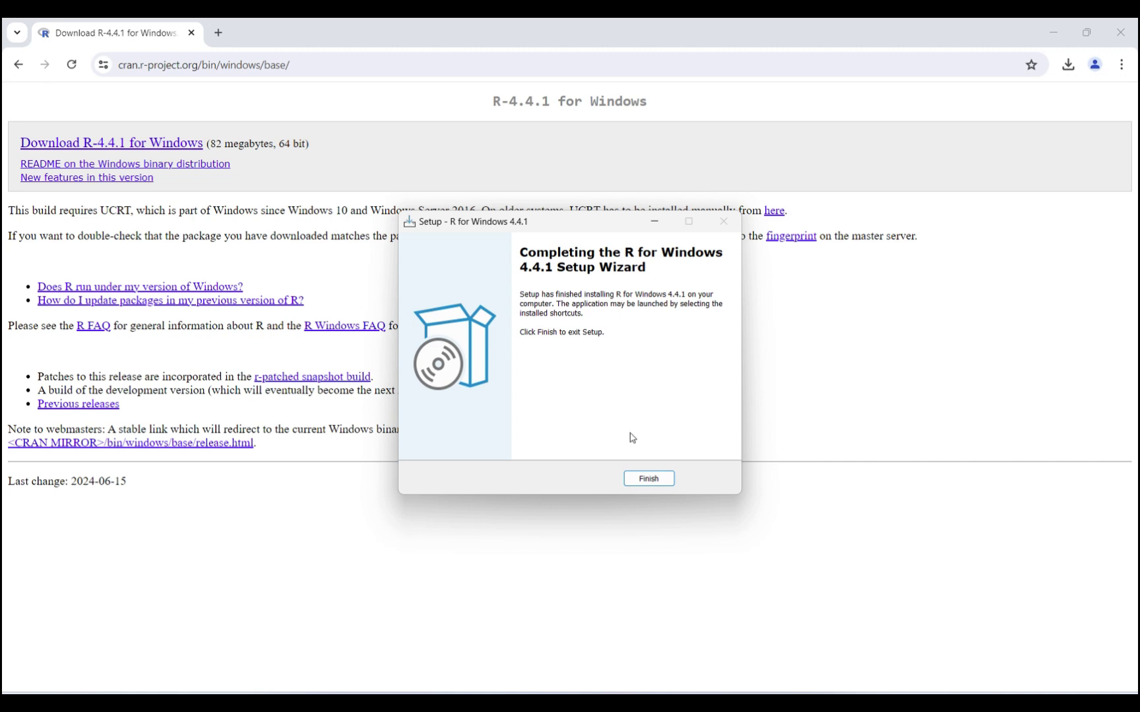
# Step: Close the finished R setup wizard and search Google for 'download rstudio'
pyautogui.click(649, 478)
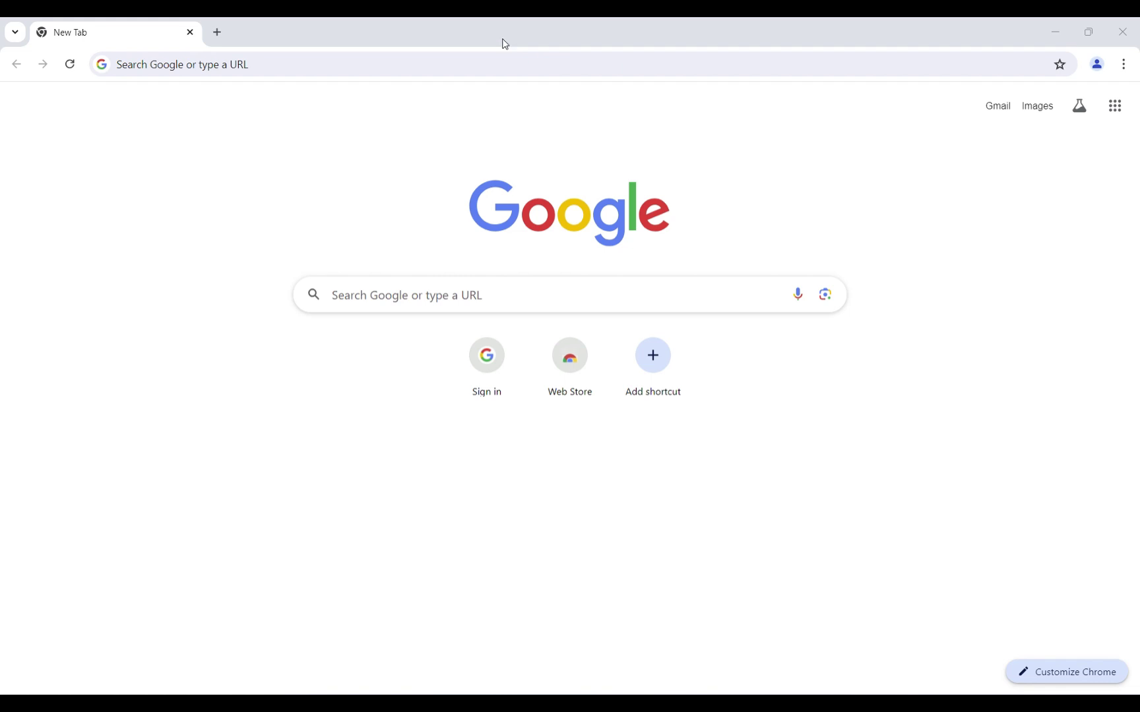
pyautogui.click(254, 62)
pyautogui.write('down')
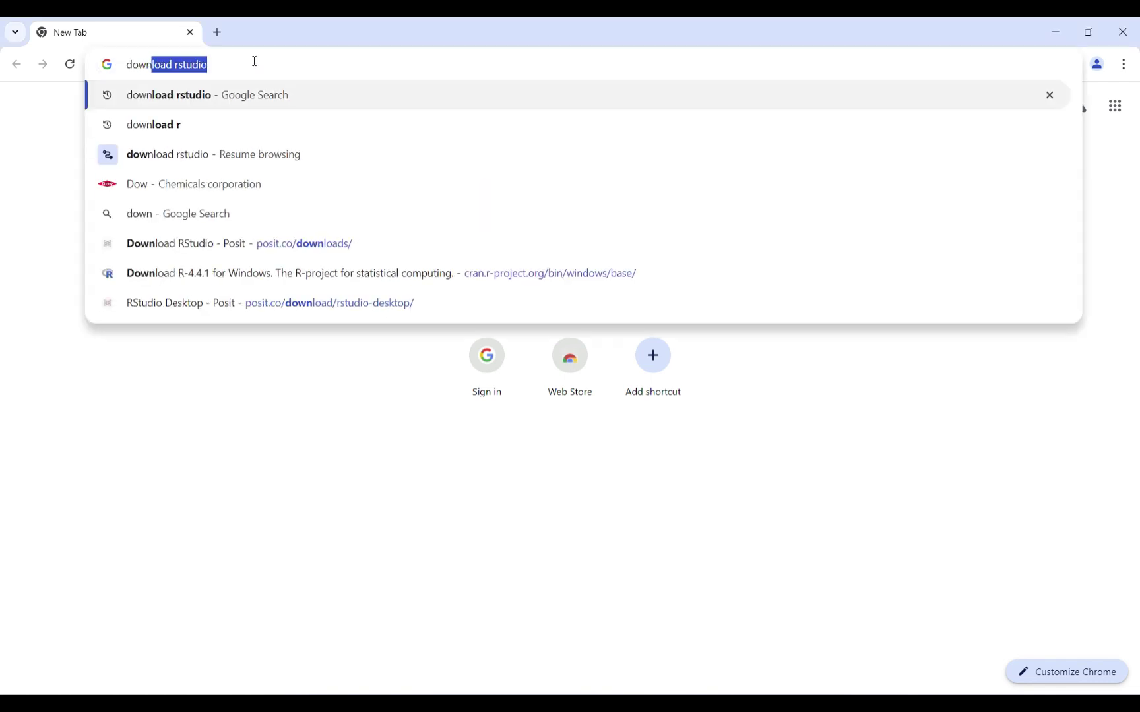
pyautogui.write('load rs')
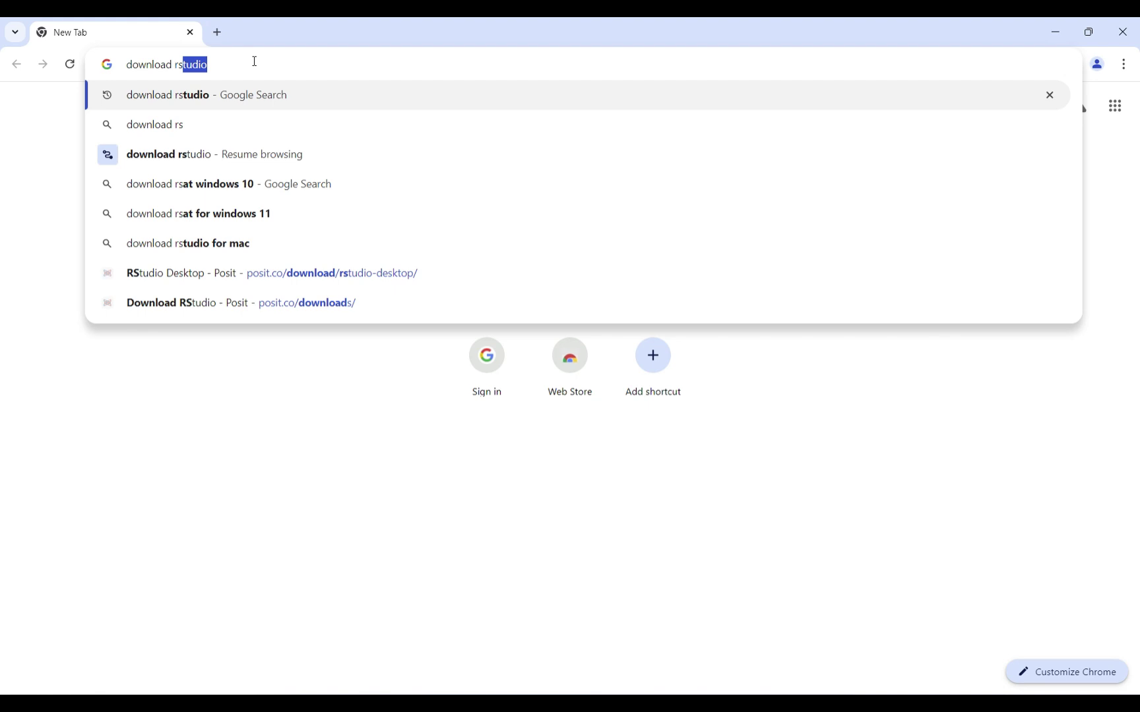
pyautogui.write('tudio')
pyautogui.press('Return')
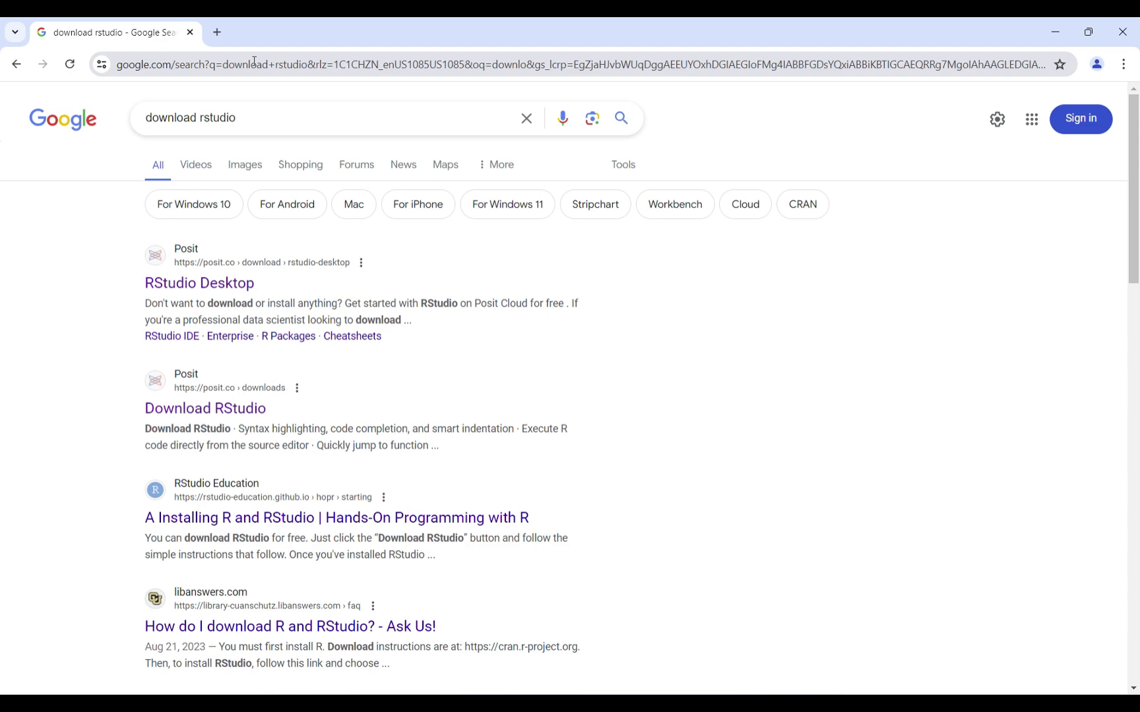
# Step: Download the RStudio Desktop 2024.04.2-764 Windows installer from Posit and check downloads
pyautogui.click(218, 413)
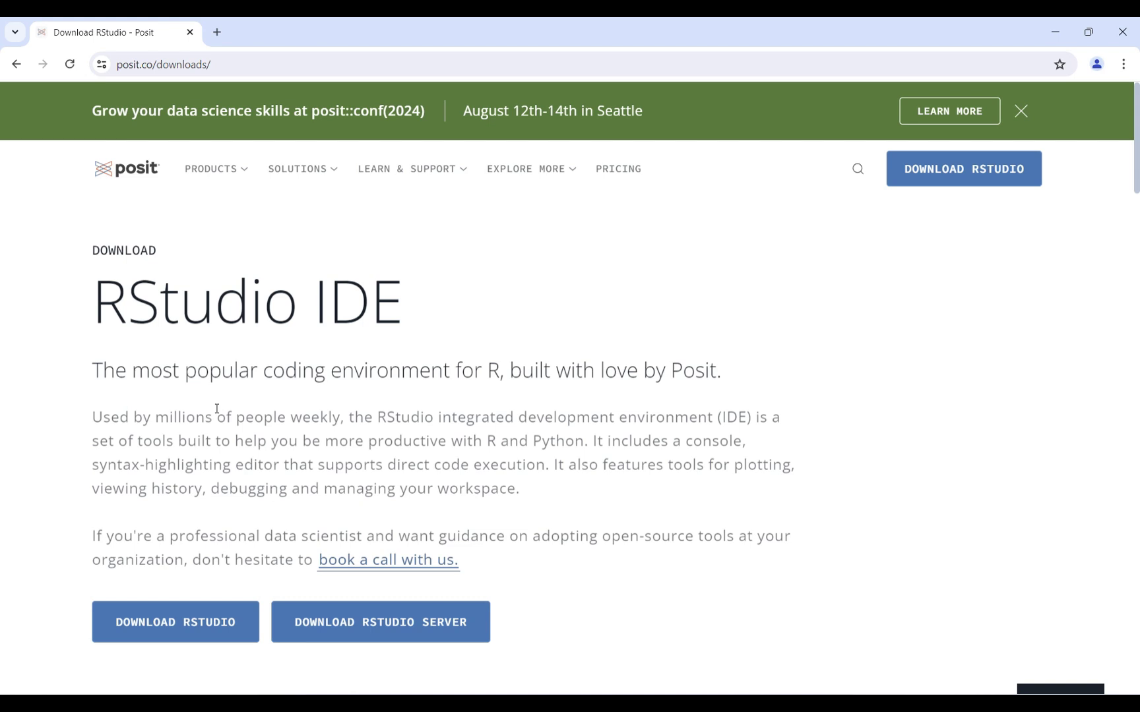
pyautogui.click(203, 625)
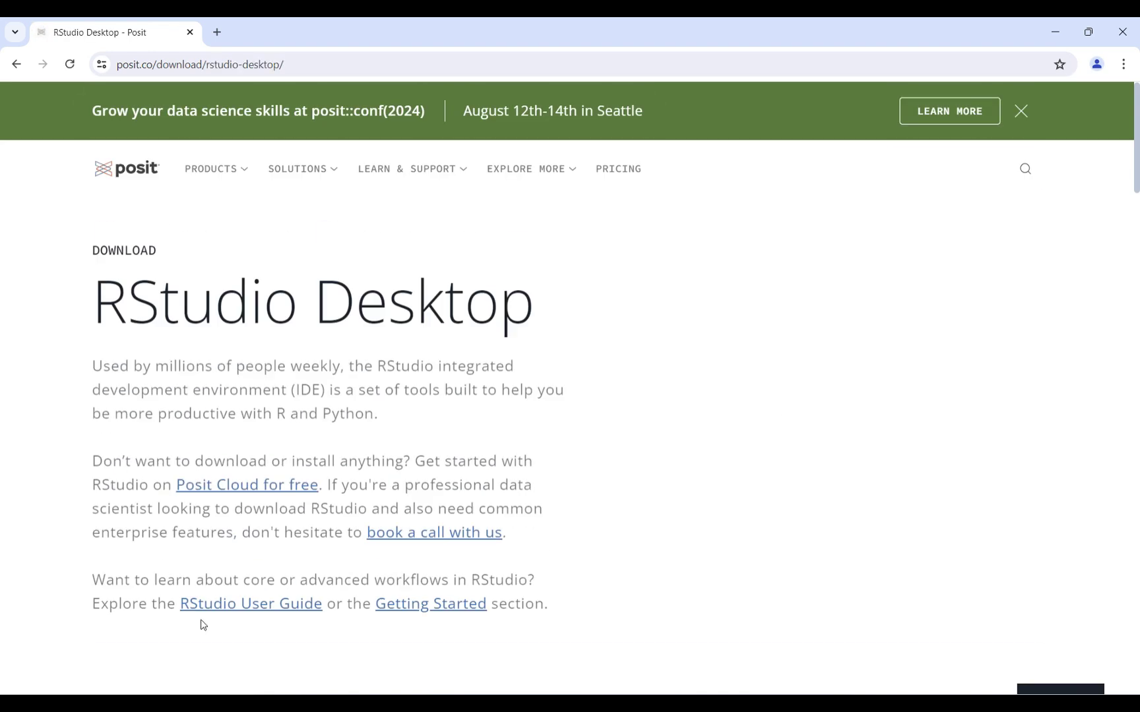
pyautogui.scroll(-2, 256, 616)
pyautogui.scroll(-2, 255, 618)
pyautogui.scroll(-1, 256, 618)
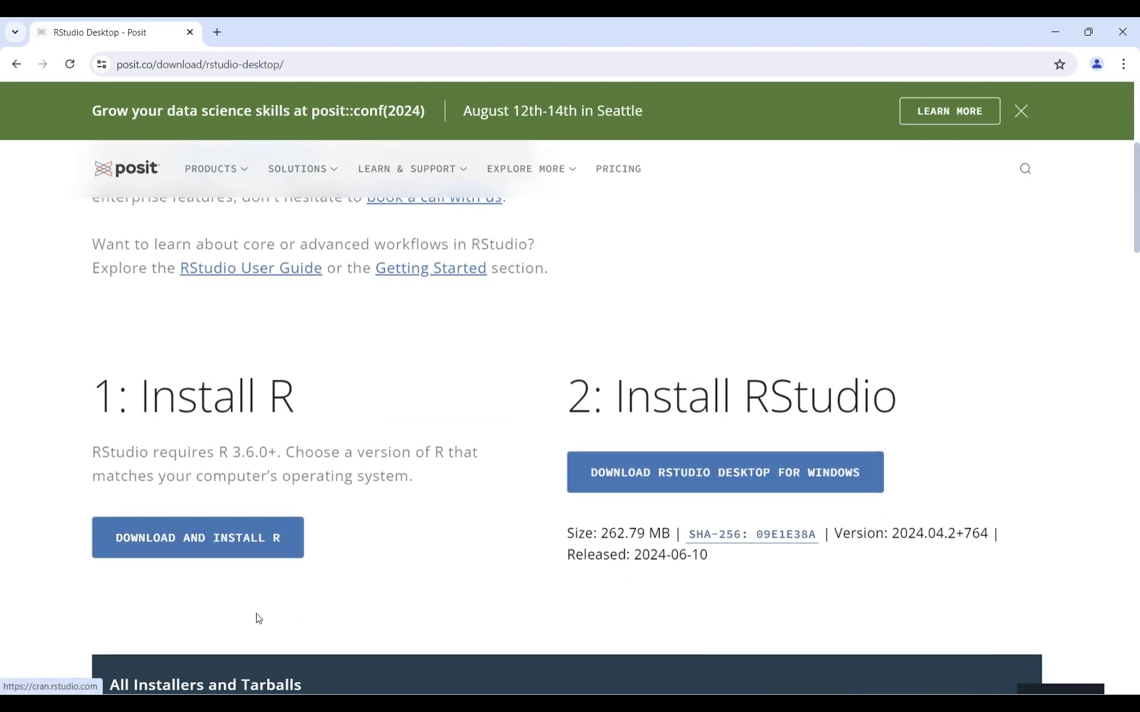
pyautogui.scroll(-1, 356, 633)
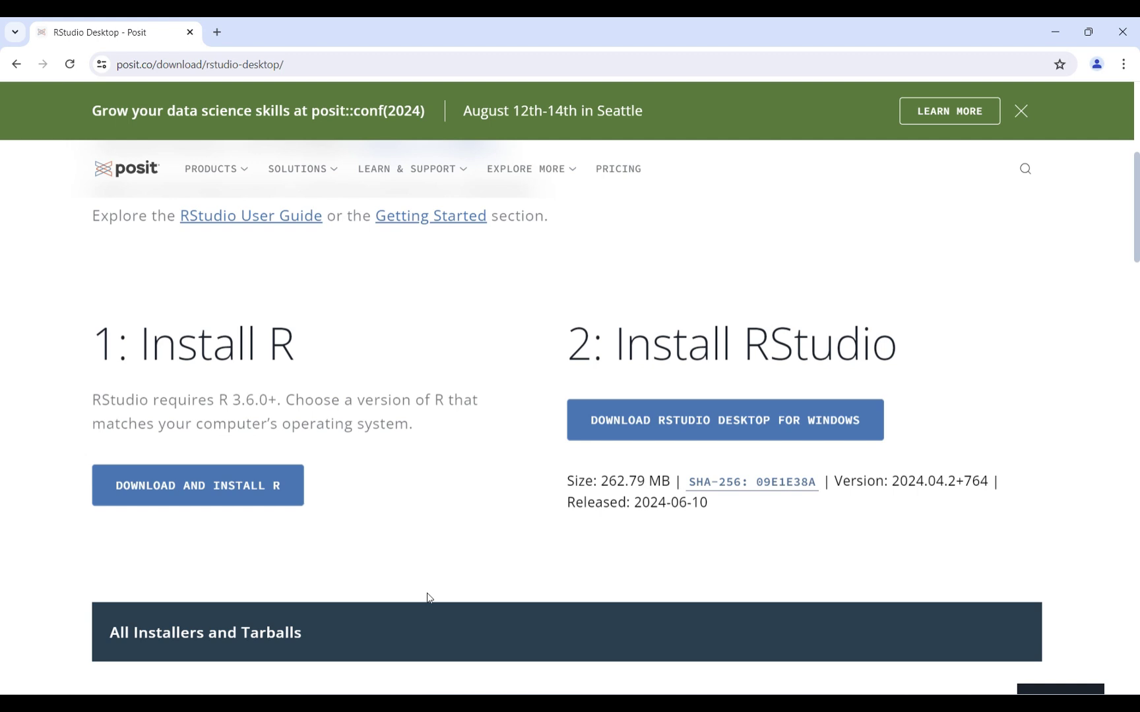
pyautogui.click(617, 433)
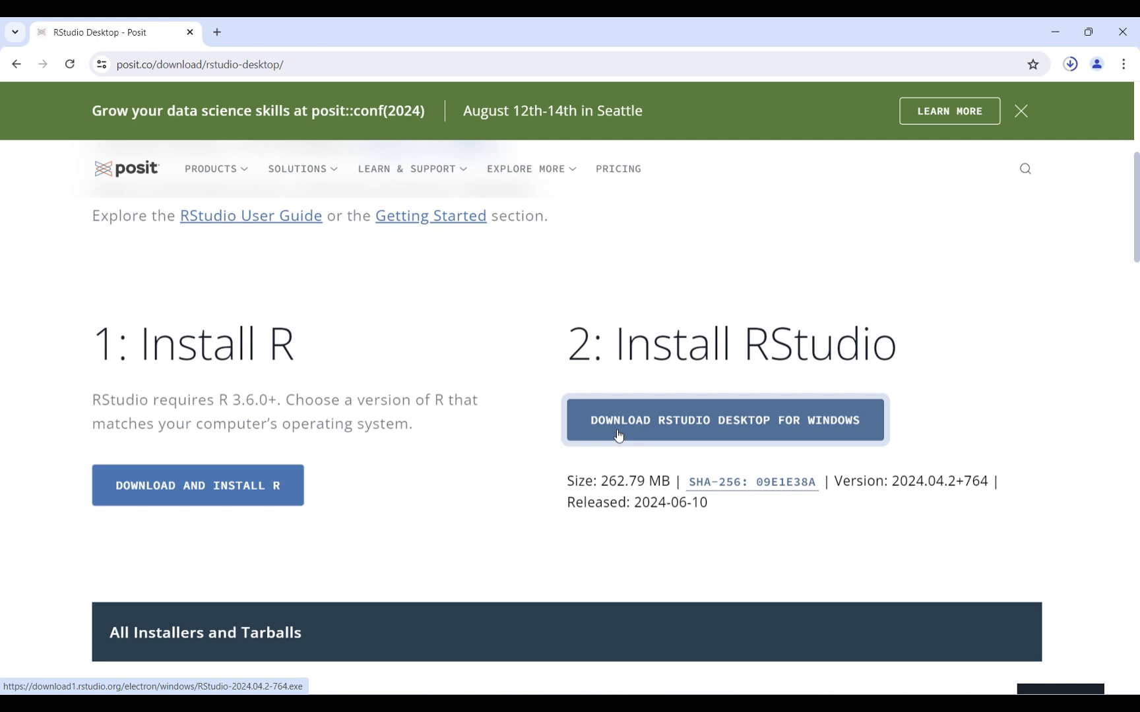
pyautogui.click(1071, 65)
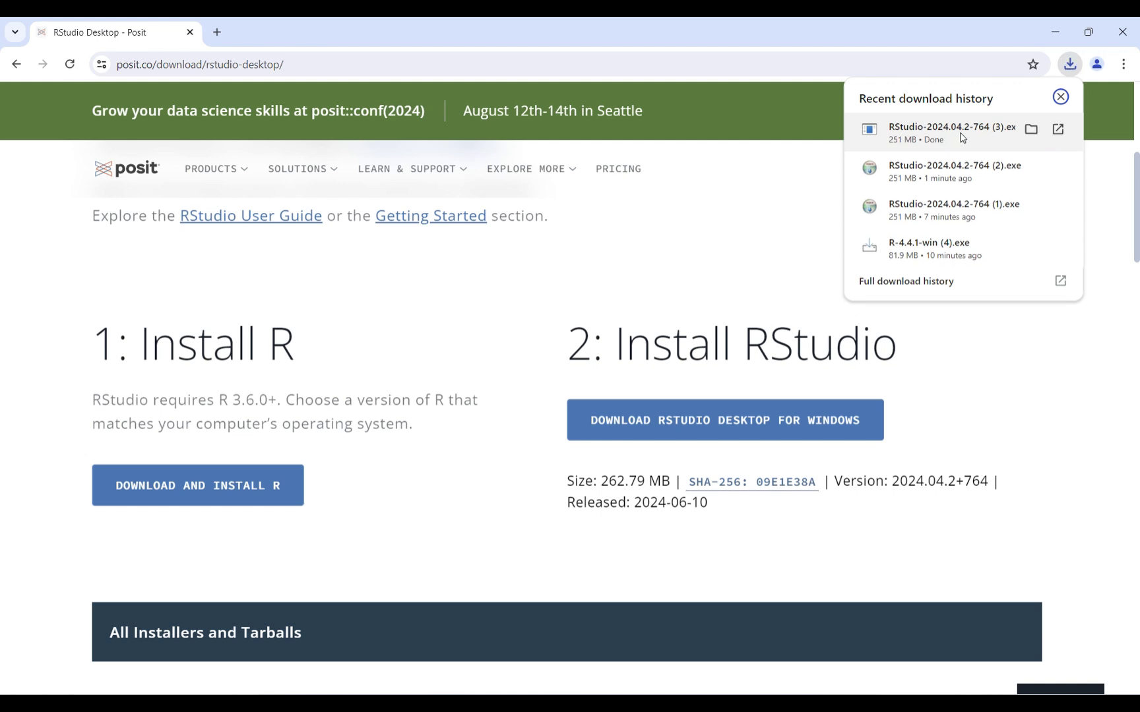
# Step: Launch the RStudio installer, keep the default Program Files folder, and skip Start Menu shortcuts
pyautogui.click(961, 138)
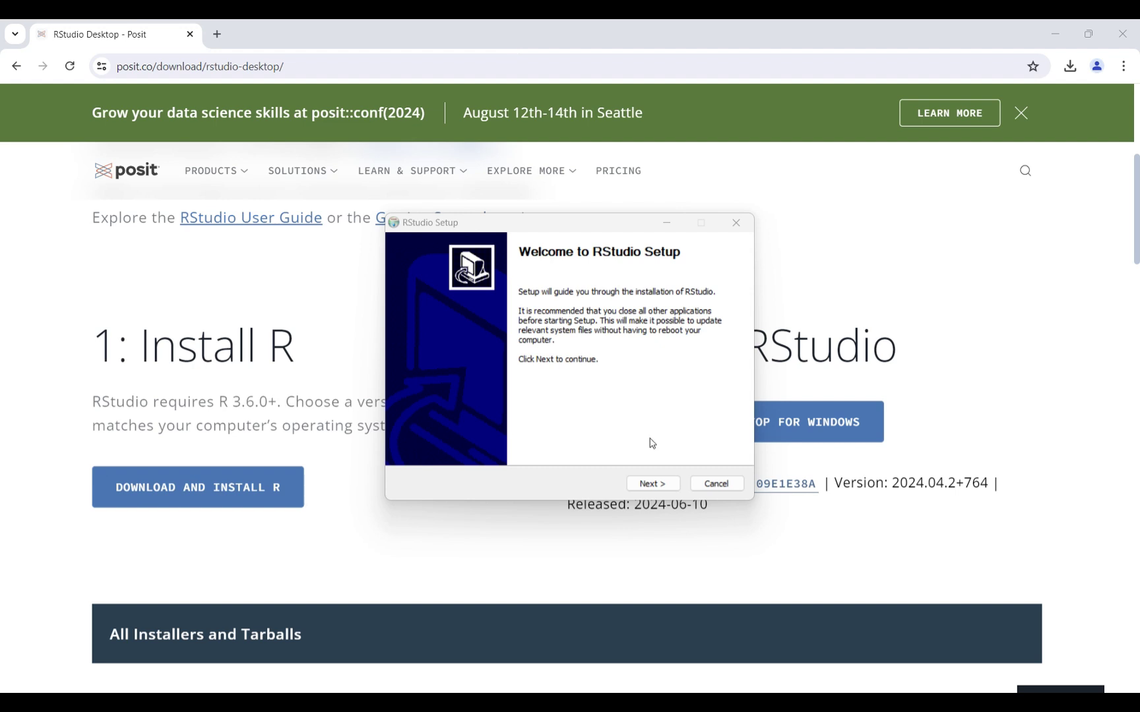
pyautogui.click(654, 486)
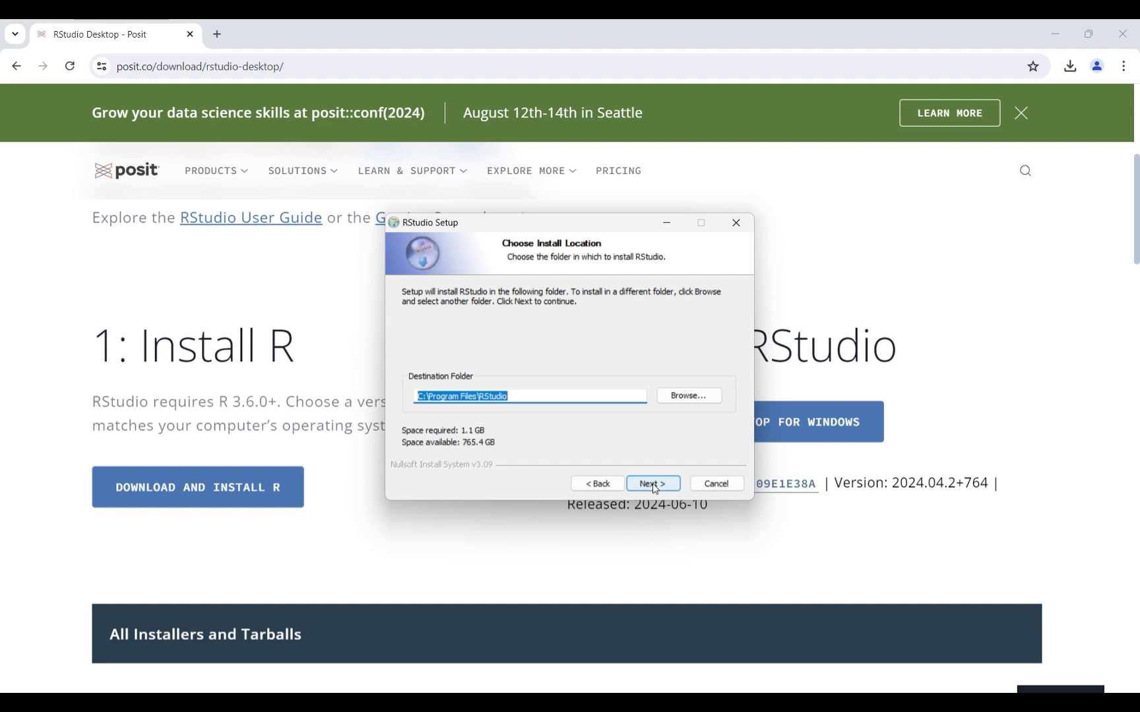
pyautogui.click(653, 486)
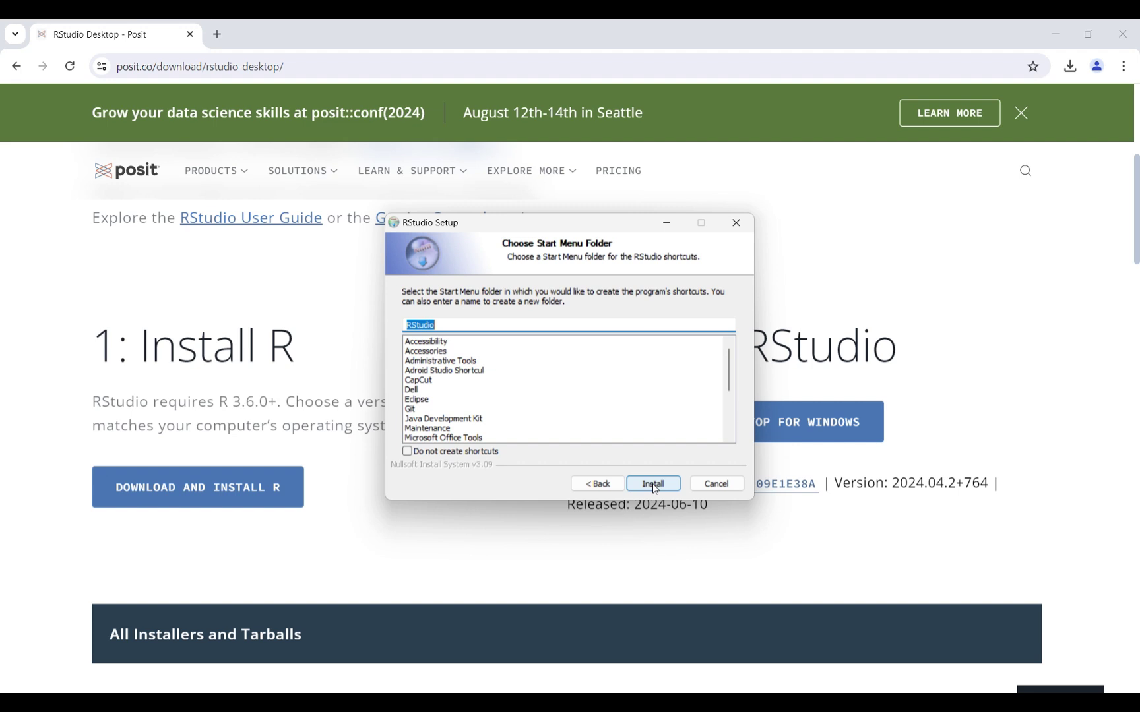
pyautogui.click(407, 452)
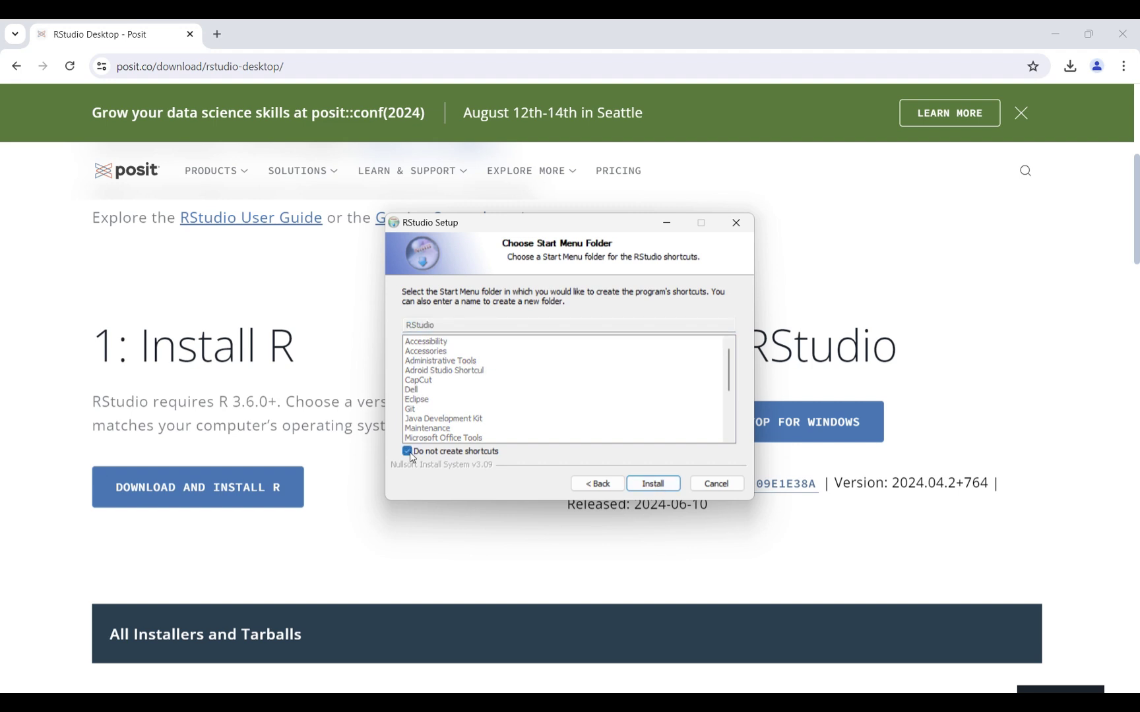
# Step: Start the RStudio installation and wait for the 'Completing RStudio Setup' page
pyautogui.click(661, 488)
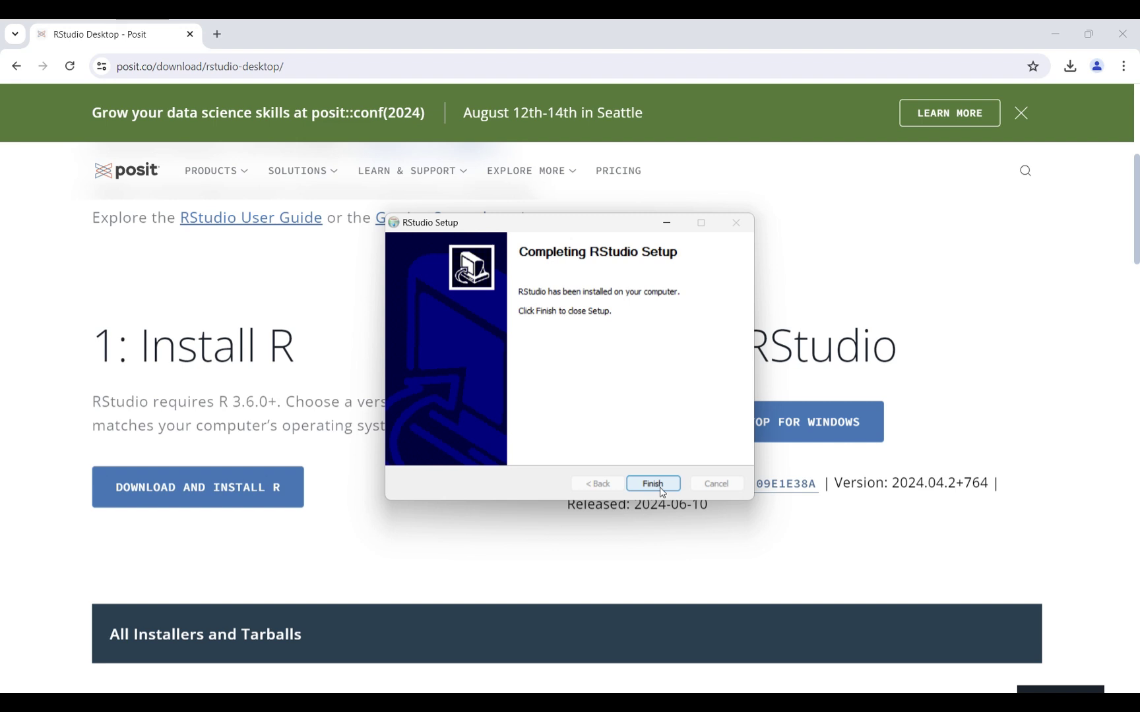
# Step: Finish the RStudio installer and bring up Windows Search to look for 'Rstudio'
pyautogui.click(661, 491)
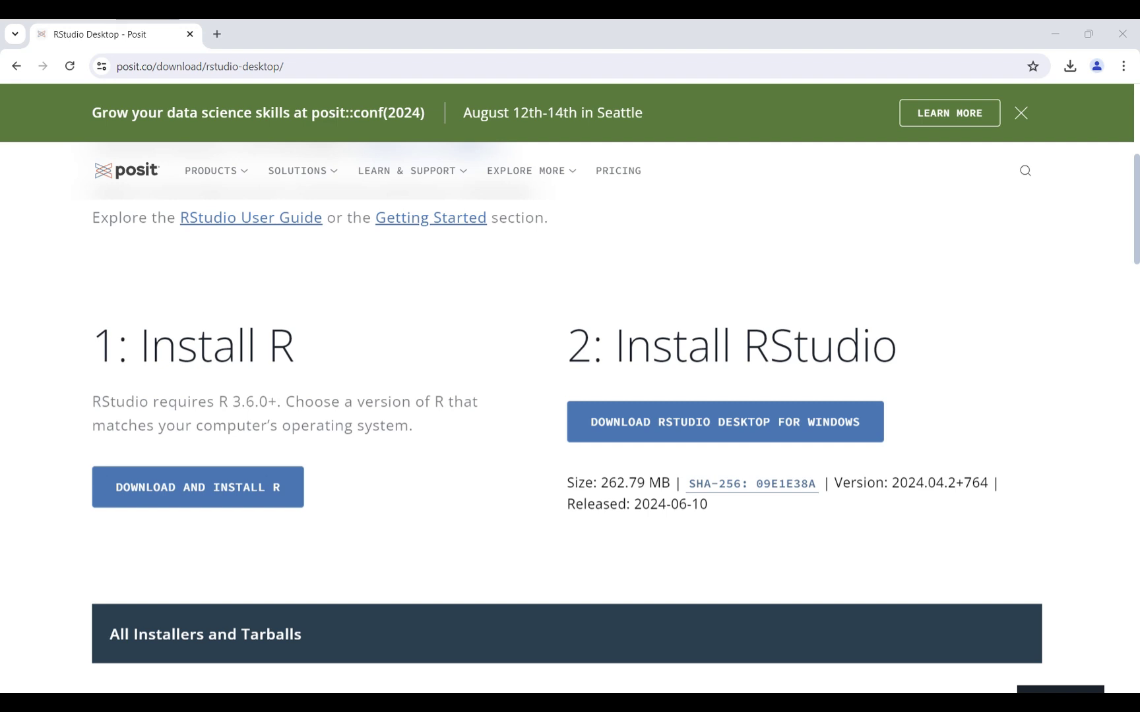
pyautogui.press('super')
pyautogui.write('Rs')
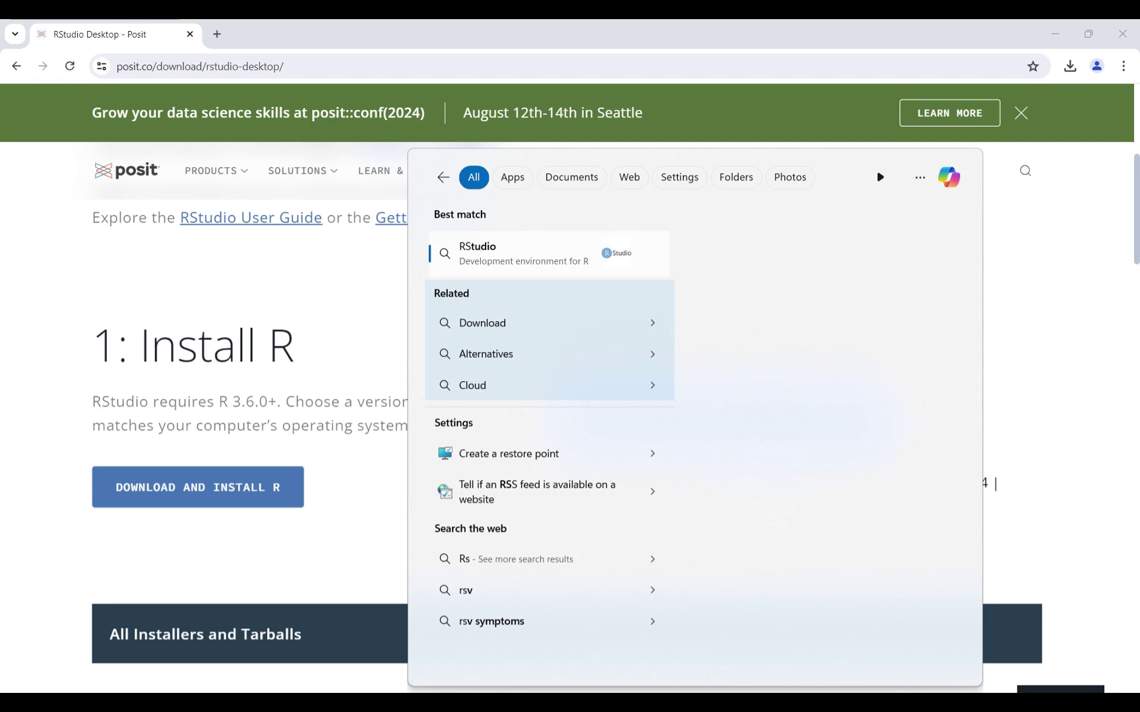
pyautogui.write('tudio')
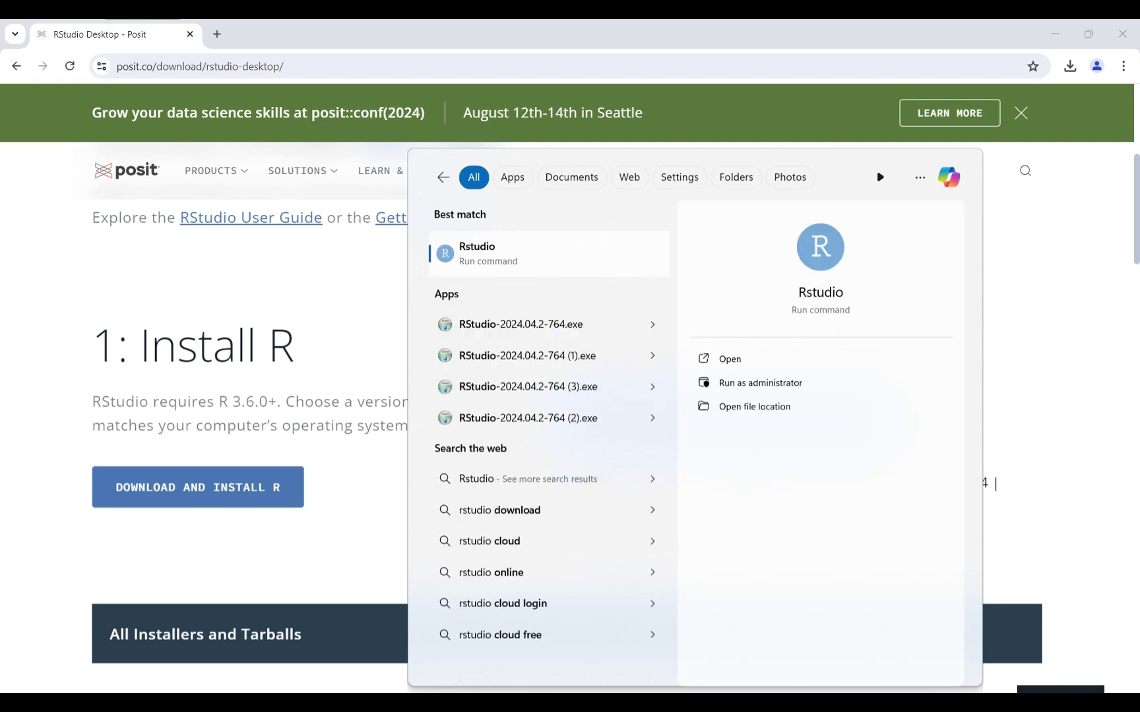
# Step: Launch RStudio from the search results and create a new blank R script, Untitled1
pyautogui.click(468, 250)
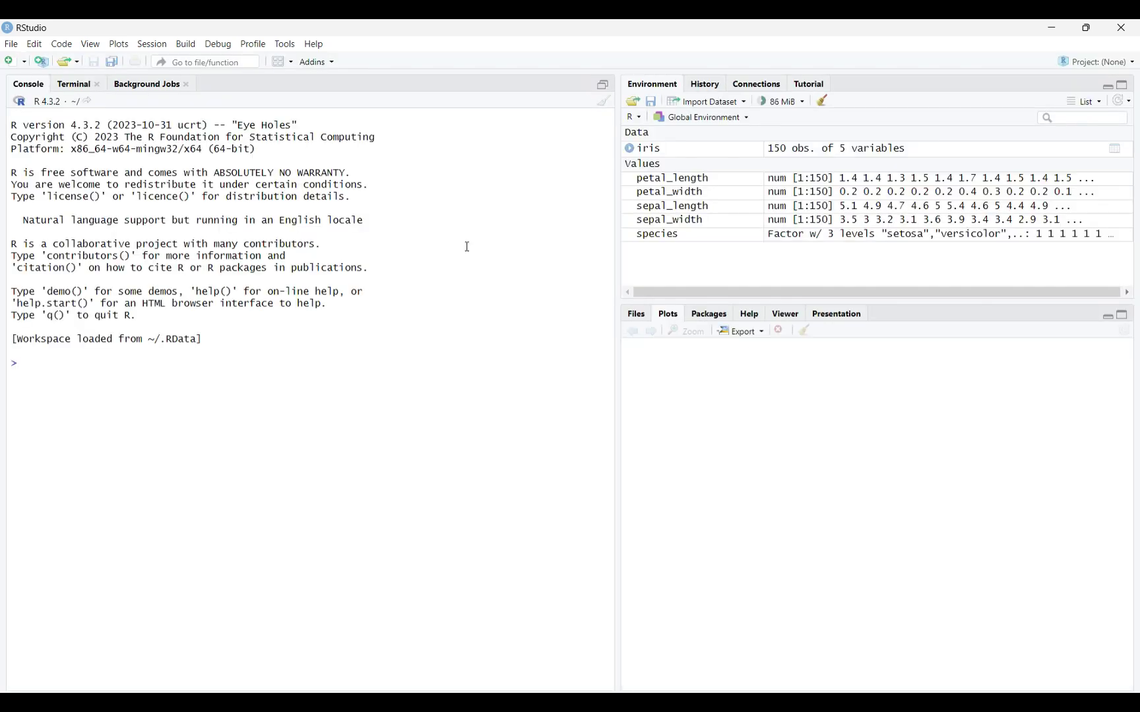
pyautogui.click(11, 44)
pyautogui.moveTo(29, 62)
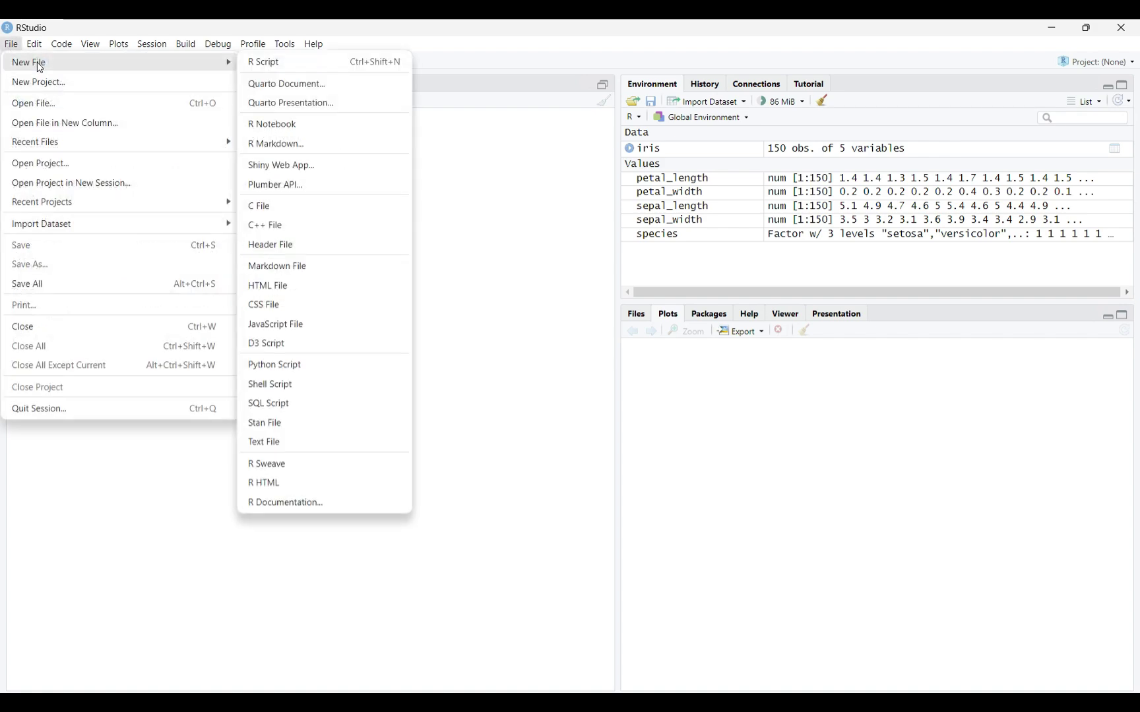
pyautogui.click(260, 67)
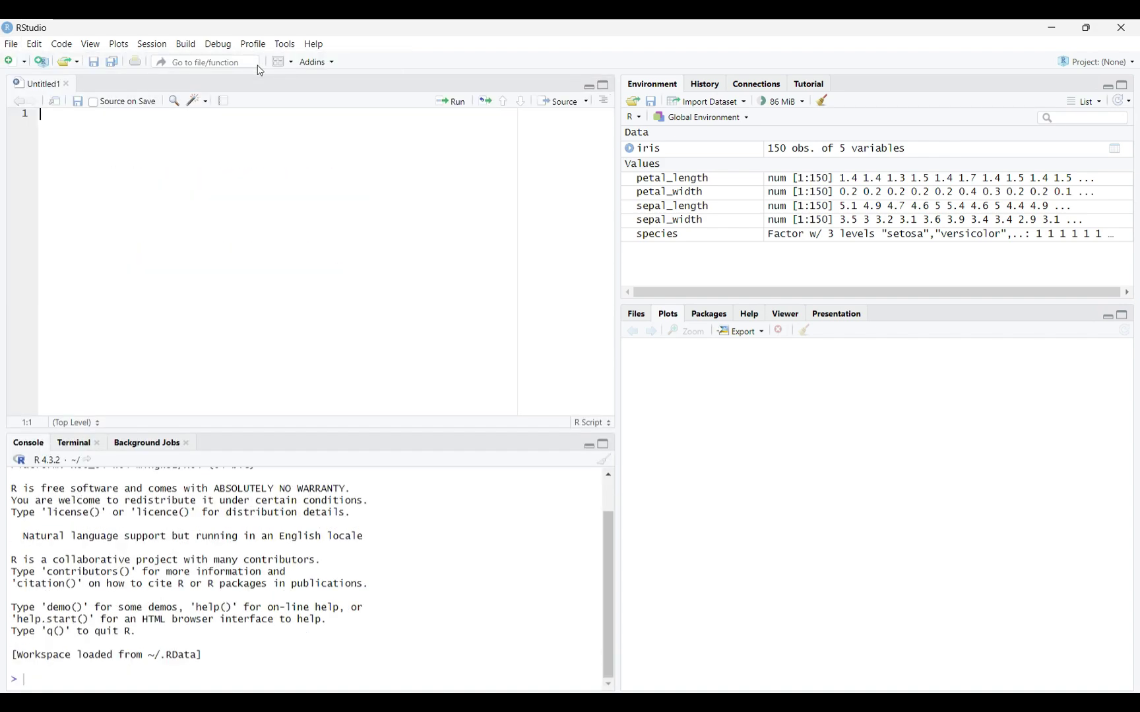